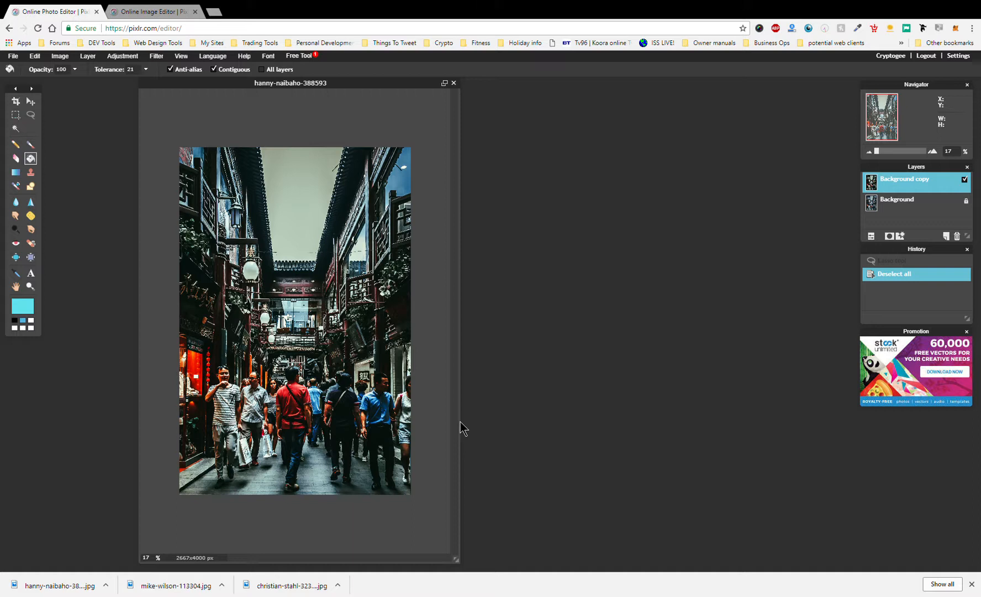
Compare the image with the Background copy layer hidden and shown, and view the Pixlr Express version of the photo
{"action": "left_click", "coordinate": [31, 101]}
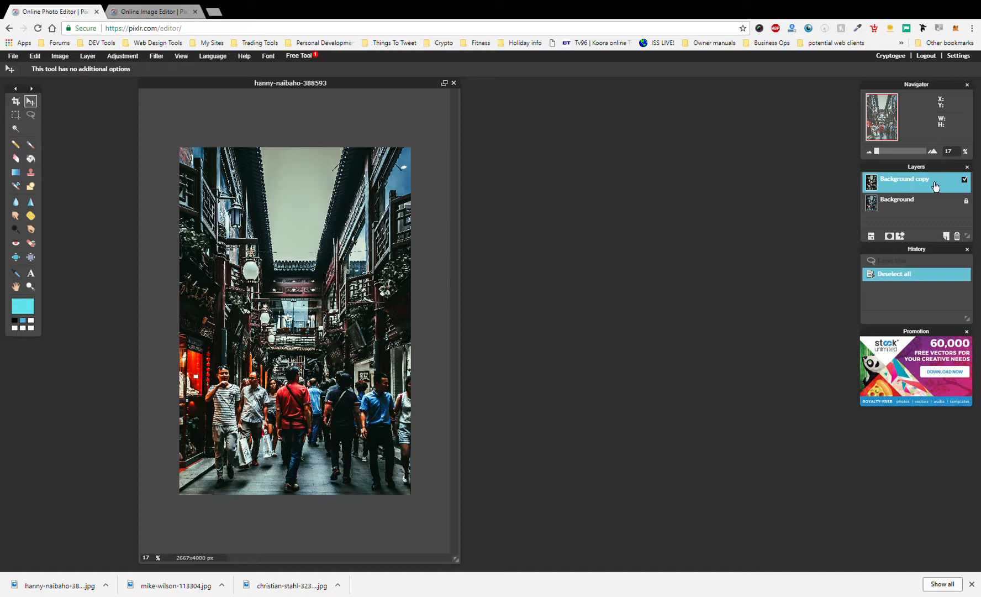
{"action": "left_click", "coordinate": [965, 180]}
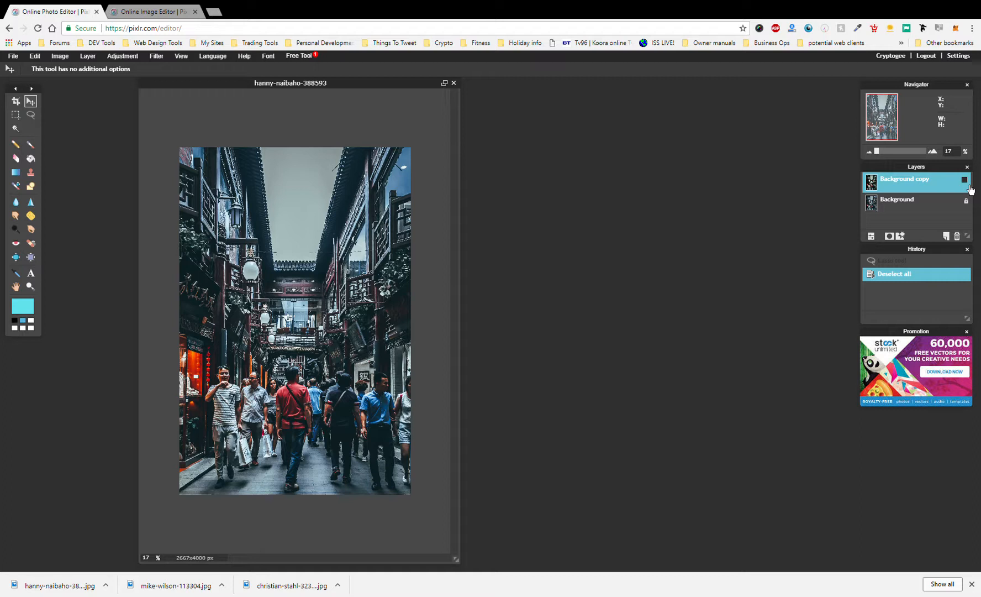
{"action": "left_click", "coordinate": [964, 179]}
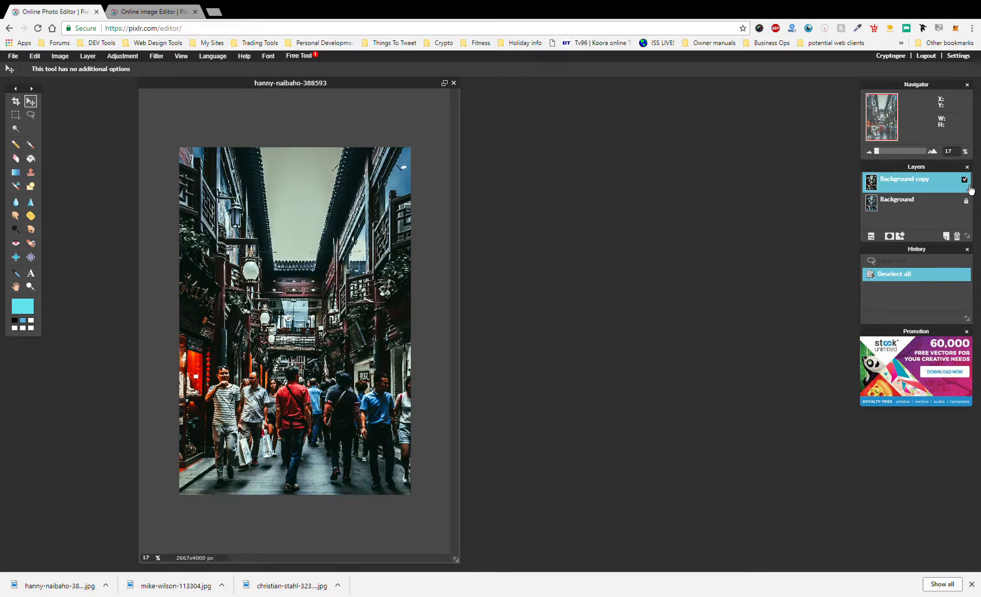
{"action": "left_click", "coordinate": [153, 12]}
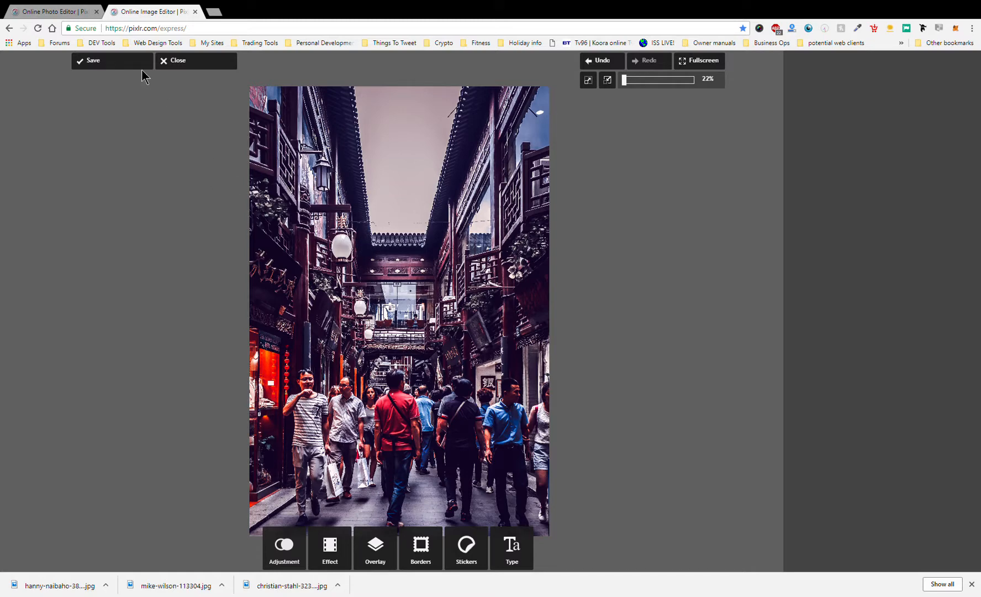
{"action": "left_click", "coordinate": [68, 14]}
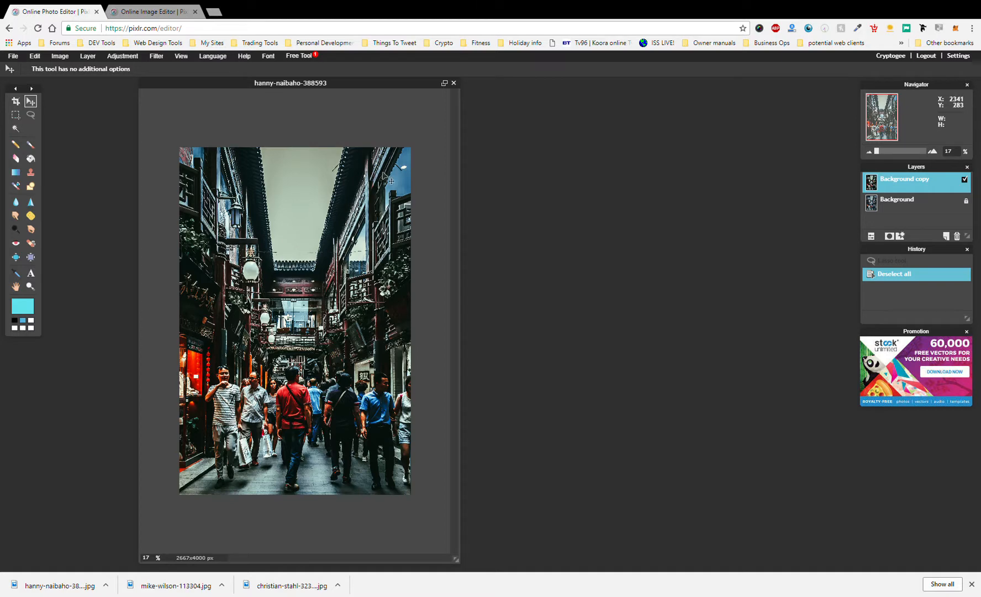
Select the grey sky between the rooftops on the Background copy layer with the Polygonal Lasso, using feather 0 and anti-aliasing
{"action": "scroll", "coordinate": [395, 191], "scroll_direction": "down", "scroll_amount": 4}
{"action": "scroll", "coordinate": [394, 191], "scroll_direction": "up", "scroll_amount": 6}
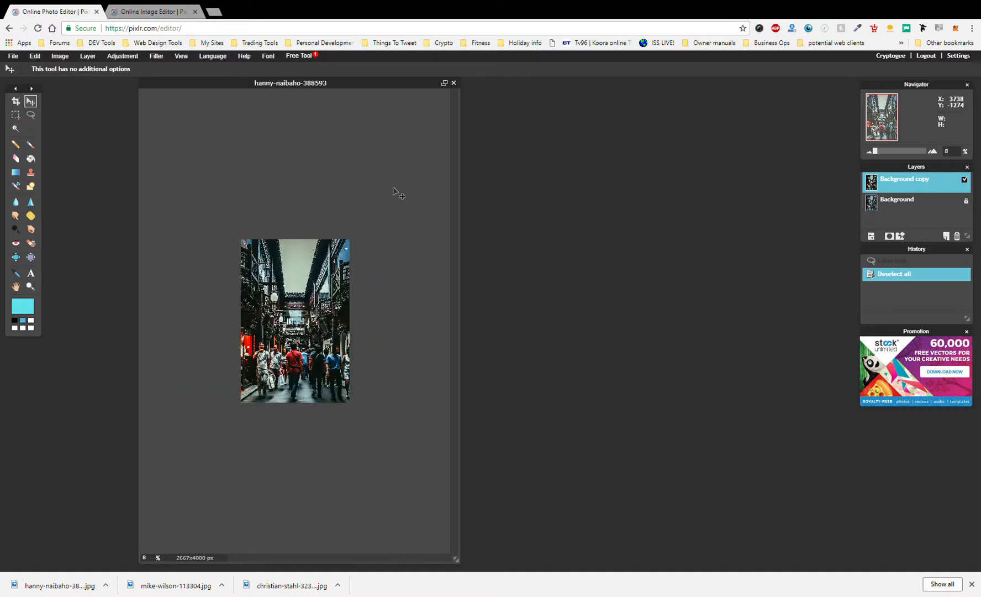
{"action": "scroll", "coordinate": [401, 196], "scroll_direction": "up", "scroll_amount": 1}
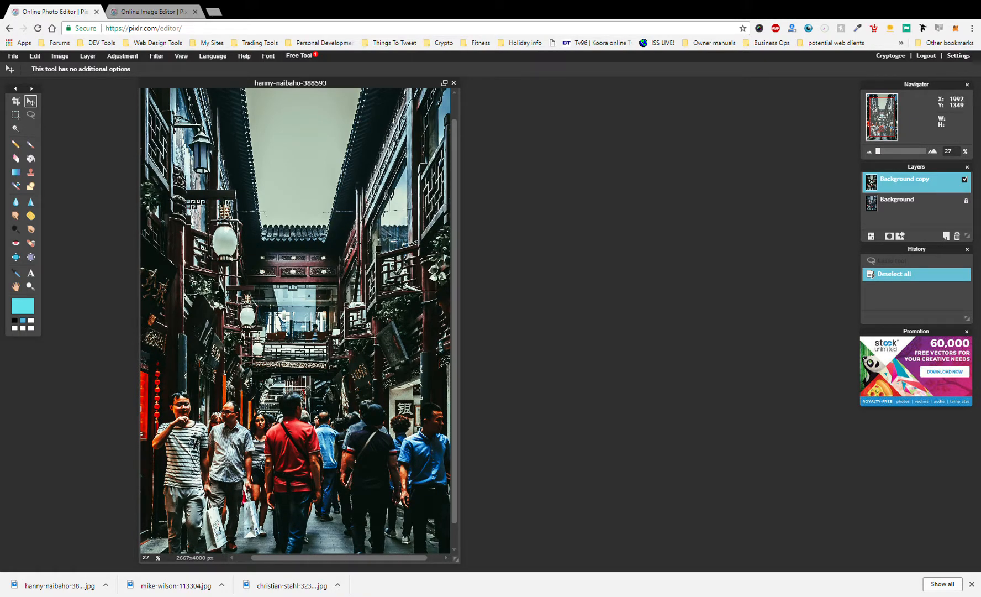
{"action": "scroll", "coordinate": [387, 231], "scroll_direction": "down", "scroll_amount": 2}
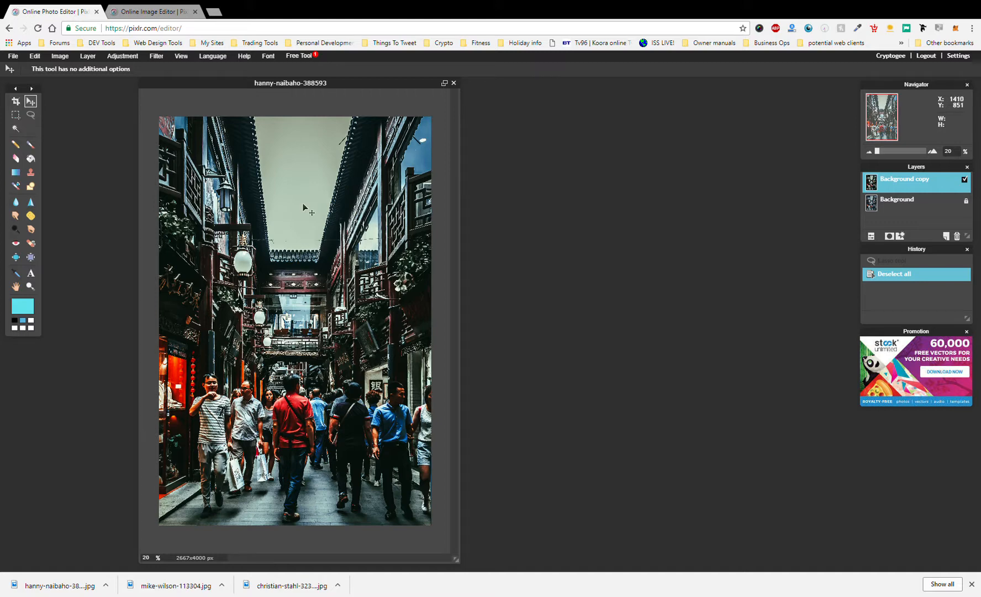
{"action": "scroll", "coordinate": [302, 202], "scroll_direction": "up", "scroll_amount": 1}
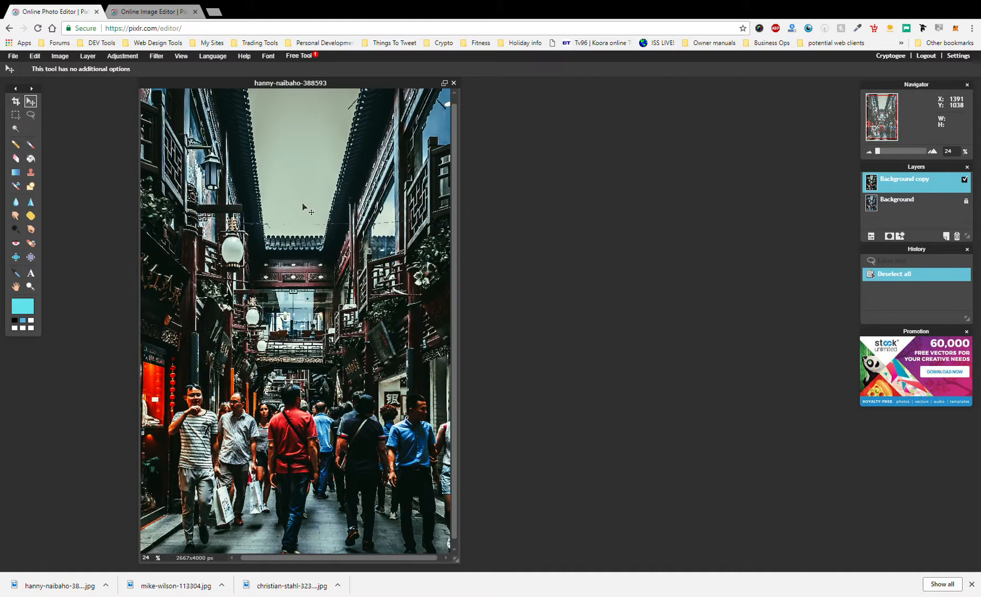
{"action": "scroll", "coordinate": [302, 206], "scroll_direction": "down", "scroll_amount": 1}
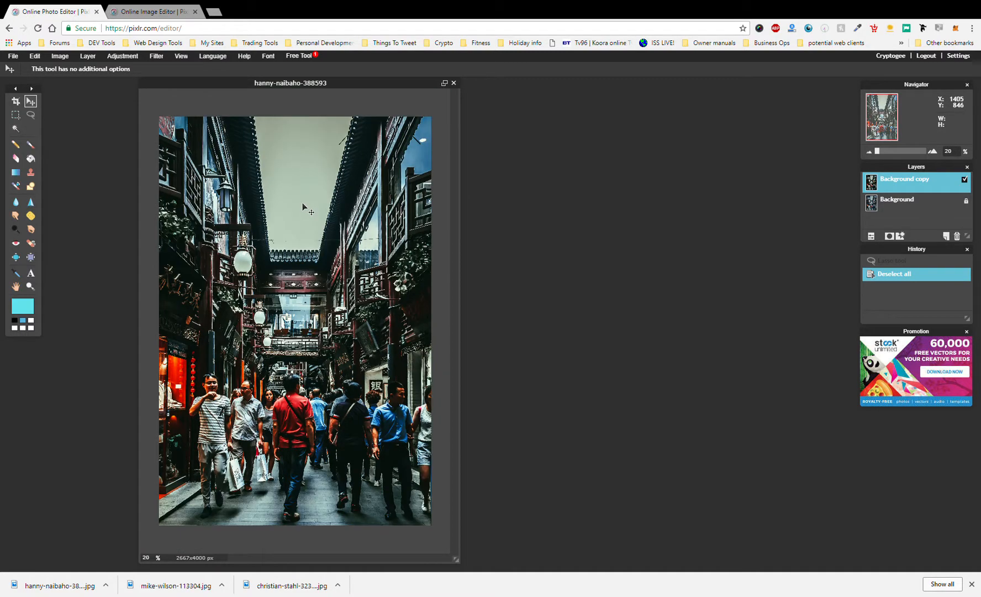
{"action": "left_click", "coordinate": [31, 116]}
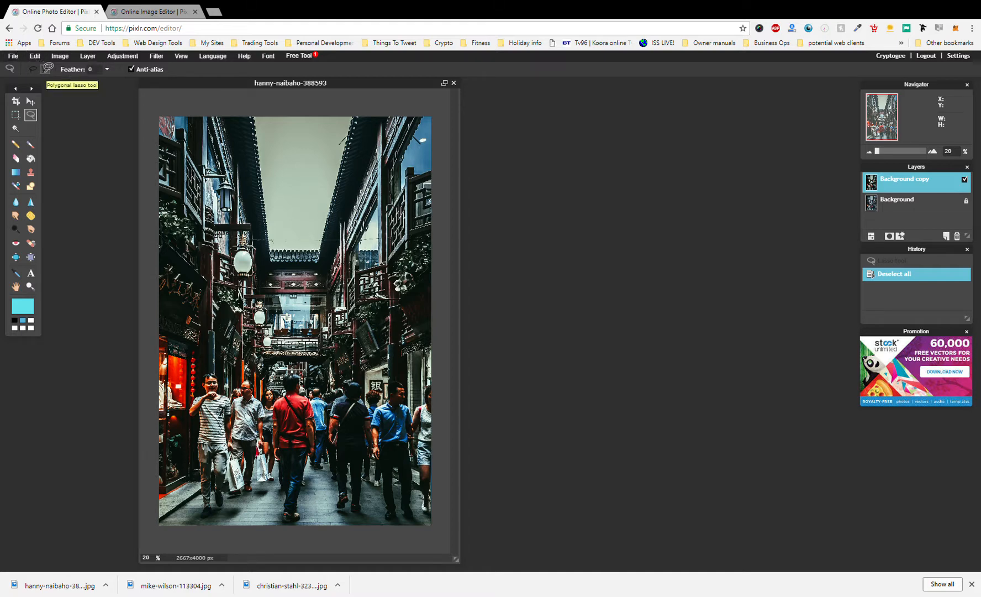
{"action": "left_click", "coordinate": [46, 68]}
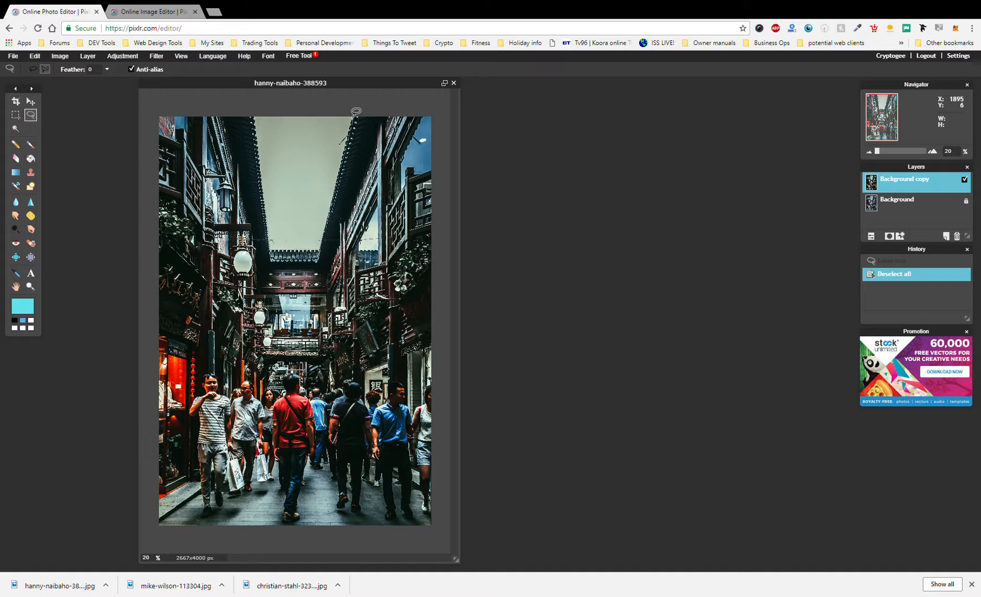
{"action": "left_click", "coordinate": [353, 116]}
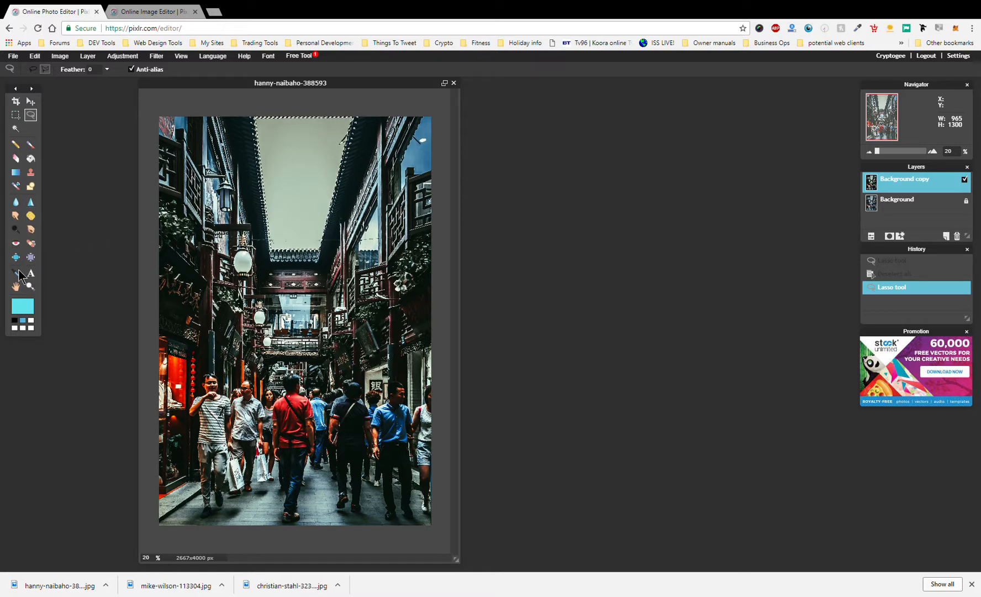
Sample a light blue from the shirt of the pedestrian in the background as the painting colour
{"action": "left_click", "coordinate": [30, 159]}
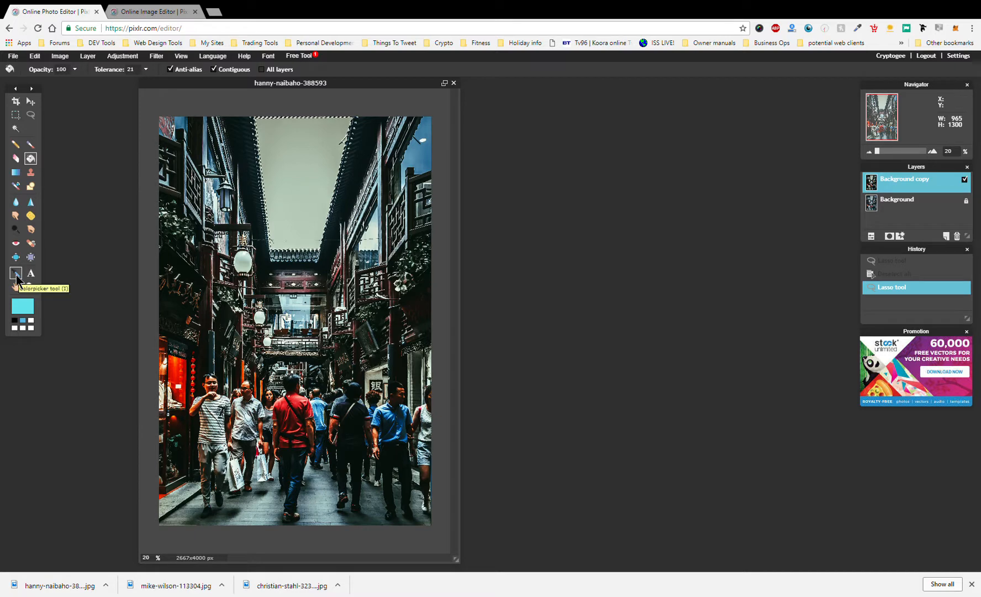
{"action": "left_click", "coordinate": [16, 274]}
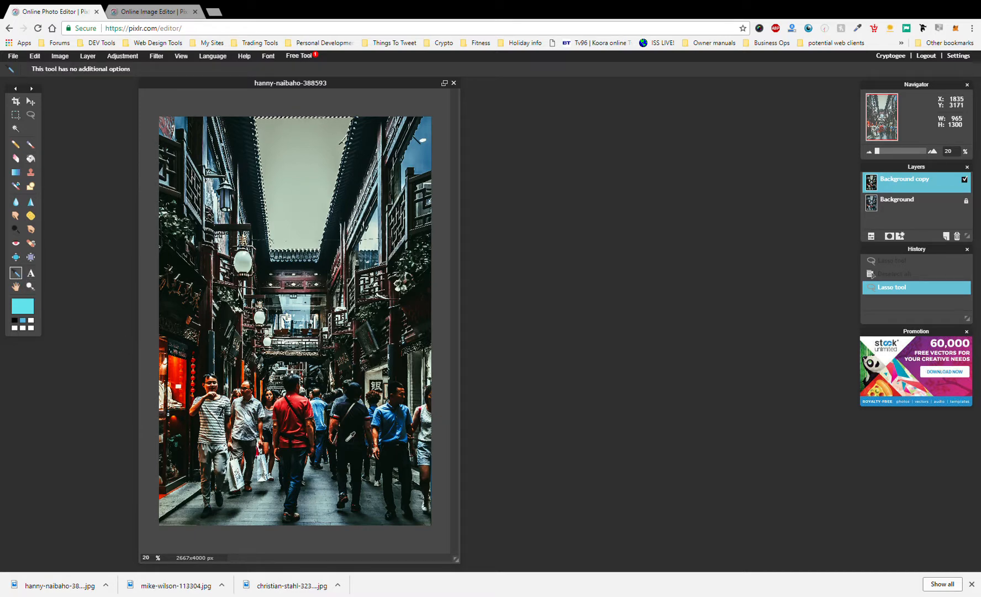
{"action": "left_click", "coordinate": [321, 404]}
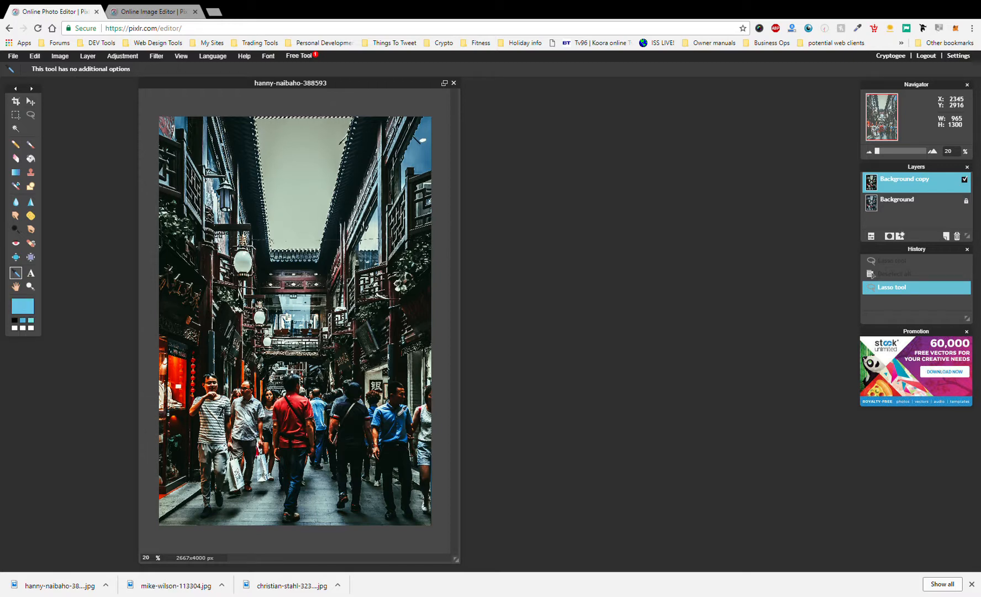
{"action": "left_click", "coordinate": [393, 417]}
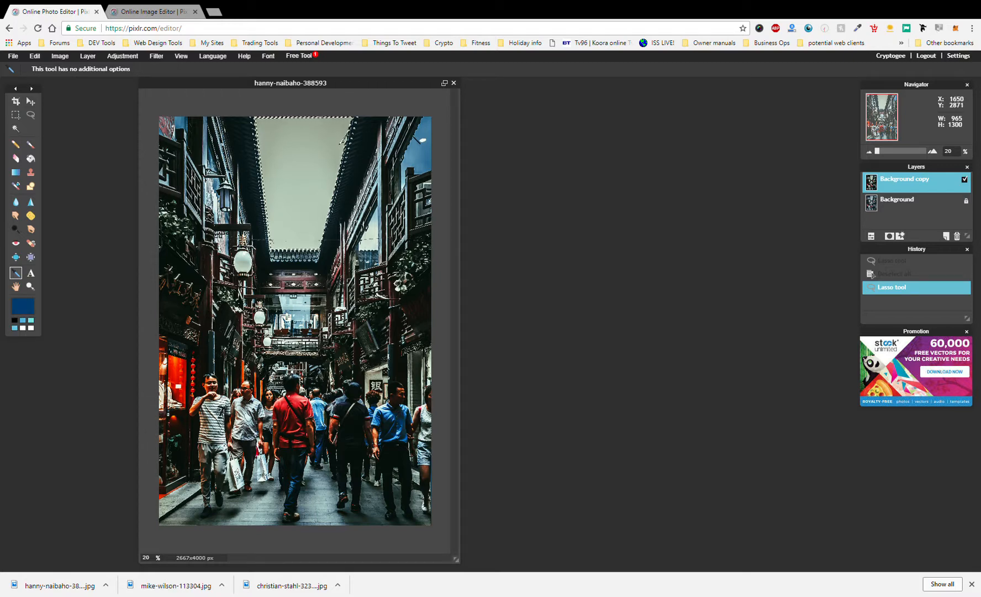
{"action": "left_click", "coordinate": [319, 409]}
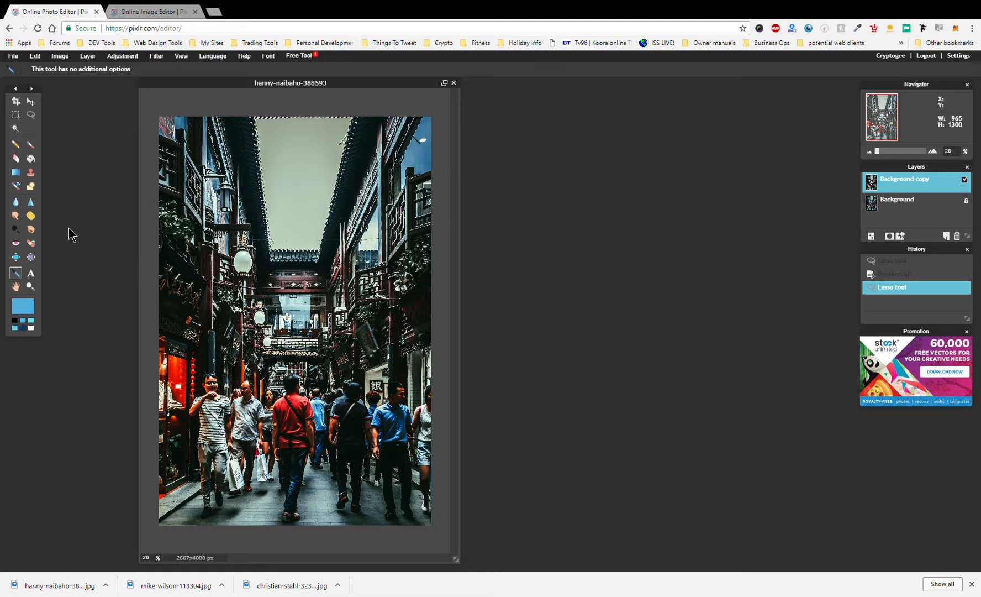
Fill the selected sky with the sampled blue using the Paint Bucket, including the remaining patches along its upper edge
{"action": "left_click", "coordinate": [28, 160]}
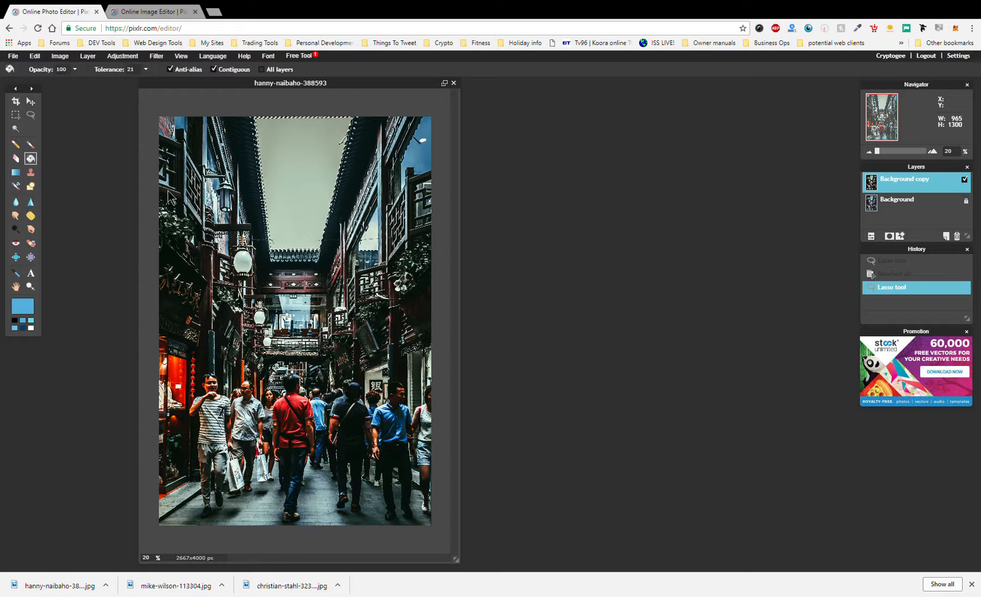
{"action": "left_click", "coordinate": [277, 169]}
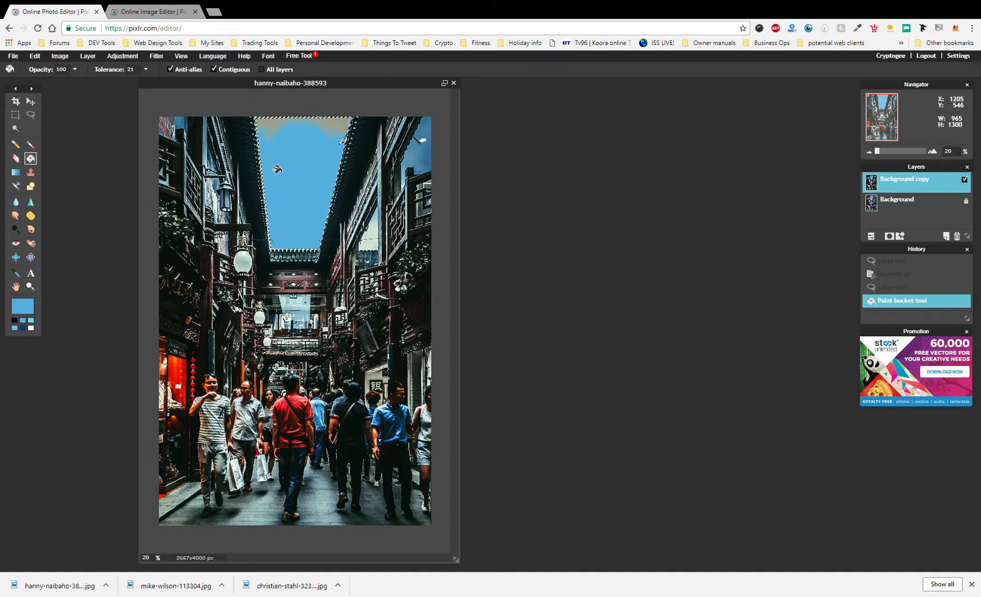
{"action": "double_click", "coordinate": [278, 169]}
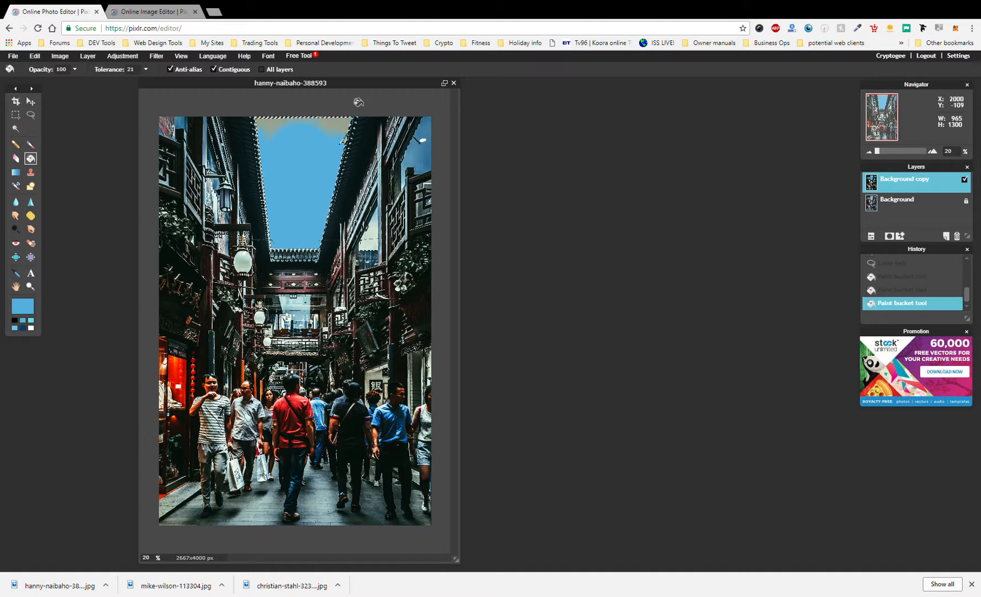
{"action": "left_click", "coordinate": [334, 123]}
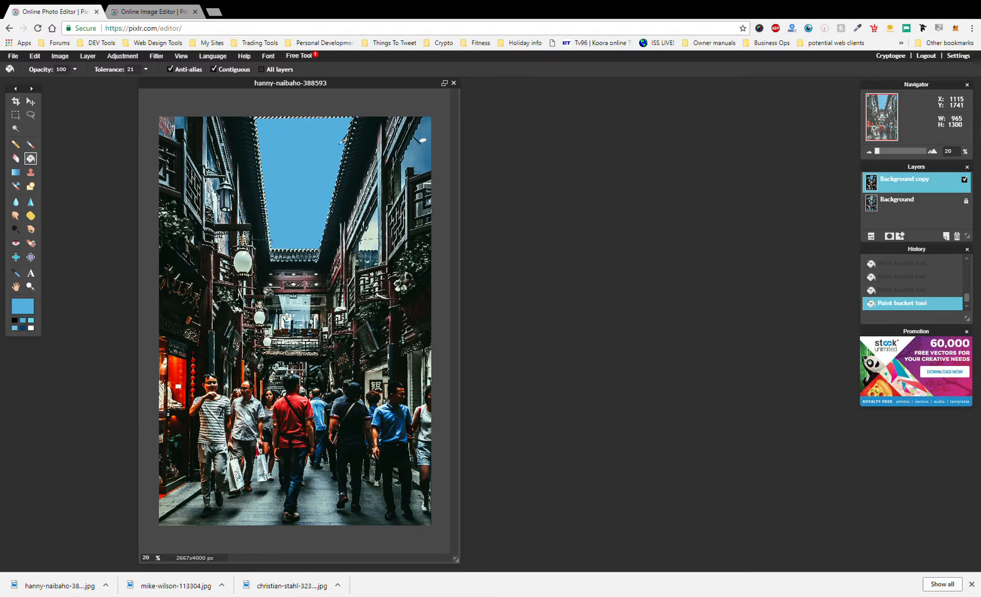
Shift the painting colour to hue 189 (53c7db) and refill the selected sky with it
{"action": "left_click", "coordinate": [28, 307]}
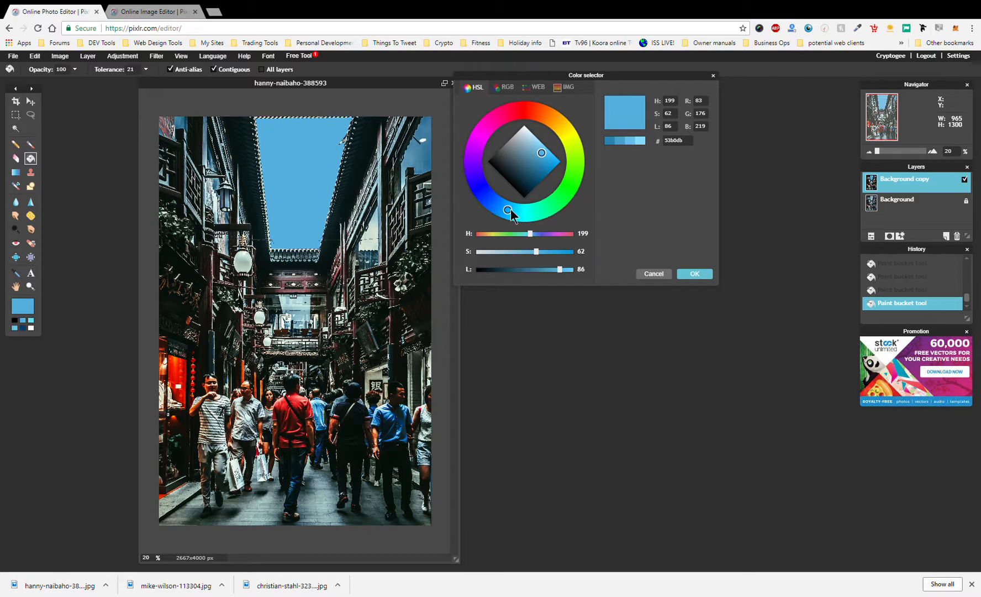
{"action": "left_click_drag", "start_coordinate": [509, 212], "coordinate": [517, 213]}
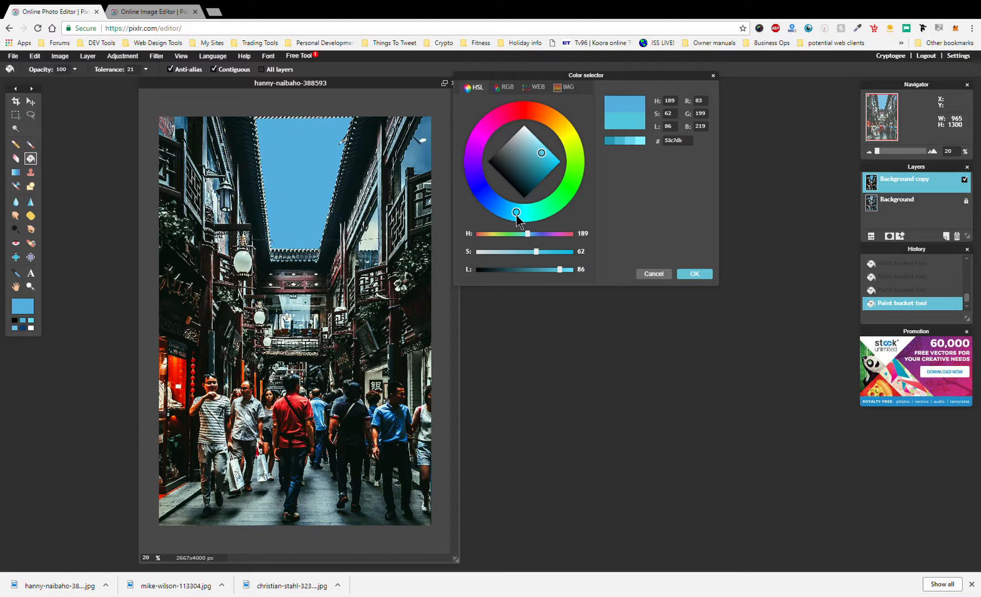
{"action": "left_click", "coordinate": [700, 275]}
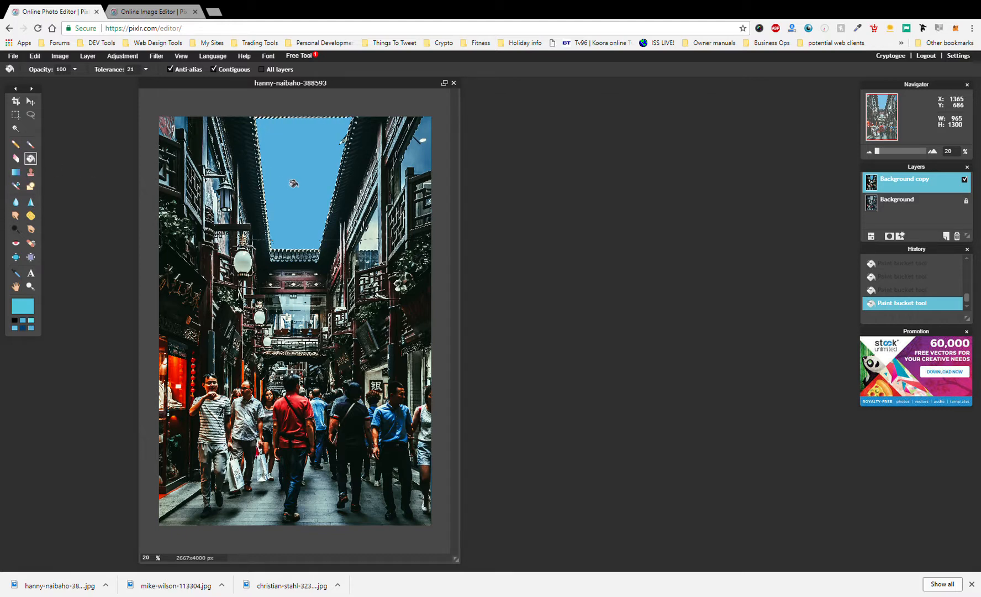
{"action": "left_click", "coordinate": [294, 183]}
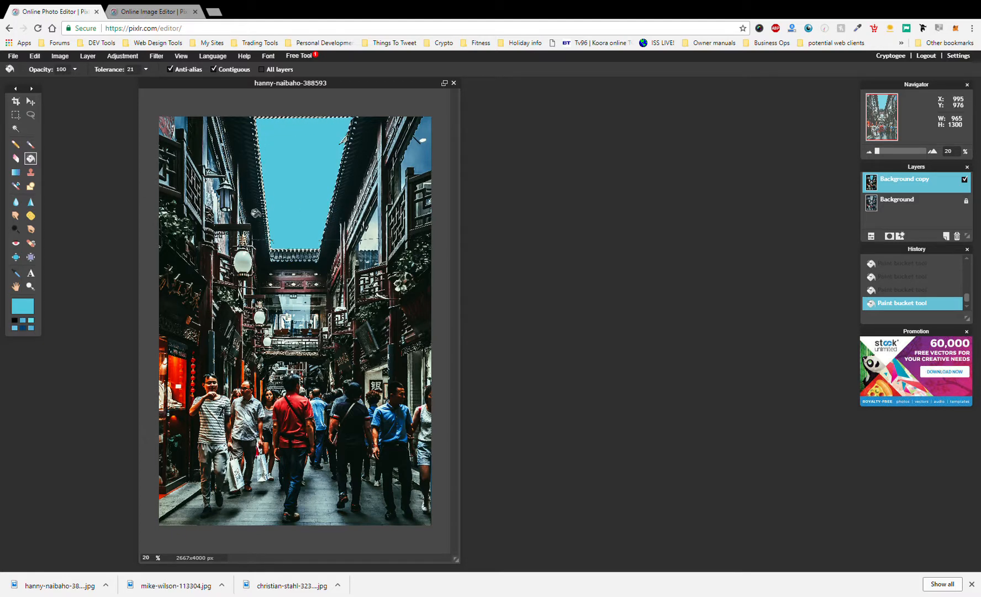
Undo all the Paint Bucket fills on the sky, keeping the sky selection
{"action": "key", "text": "alt"}
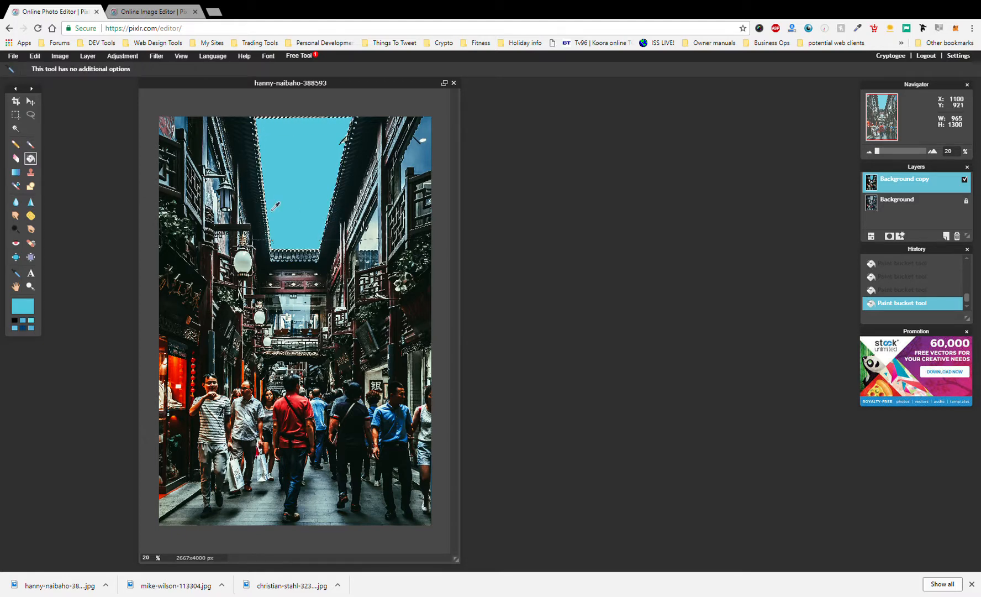
{"action": "key", "text": "ctrl+z"}
{"action": "key", "text": "ctrl+z"}
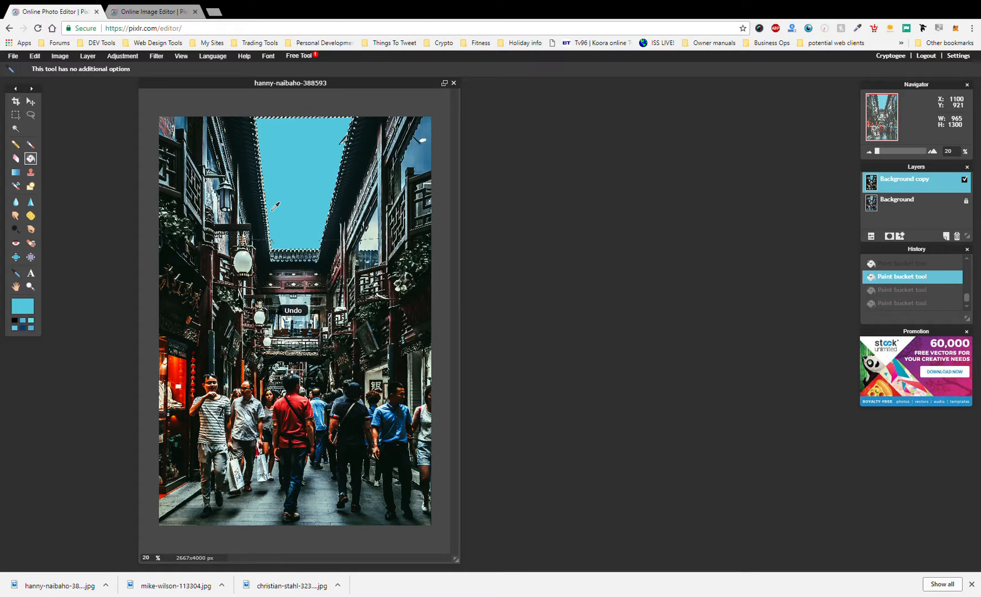
{"action": "key", "text": "ctrl+z"}
{"action": "key", "text": "ctrl+z"}
{"action": "key", "text": "ctrl+z"}
{"action": "key", "text": "ctrl+z"}
{"action": "key", "text": "ctrl+z"}
{"action": "key", "text": "ctrl+z"}
{"action": "key", "text": "ctrl+z"}
{"action": "key", "text": "ctrl+z"}
{"action": "key", "text": "ctrl+z"}
{"action": "key", "text": "ctrl+z"}
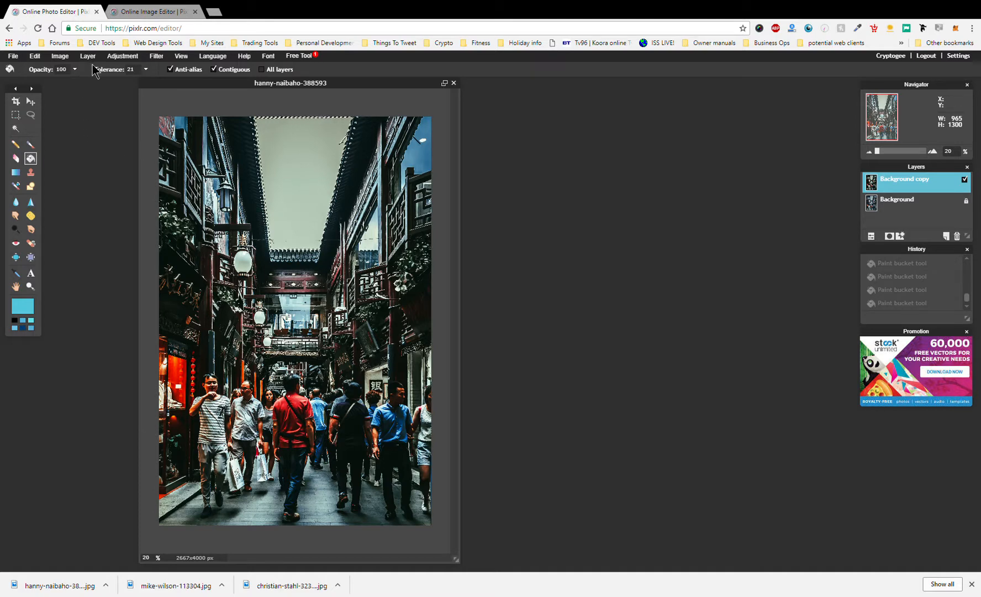
Apply a Color Balance adjustment to the selected sky with red offset -51, green offset 9 and blue offset 41
{"action": "left_click", "coordinate": [117, 58]}
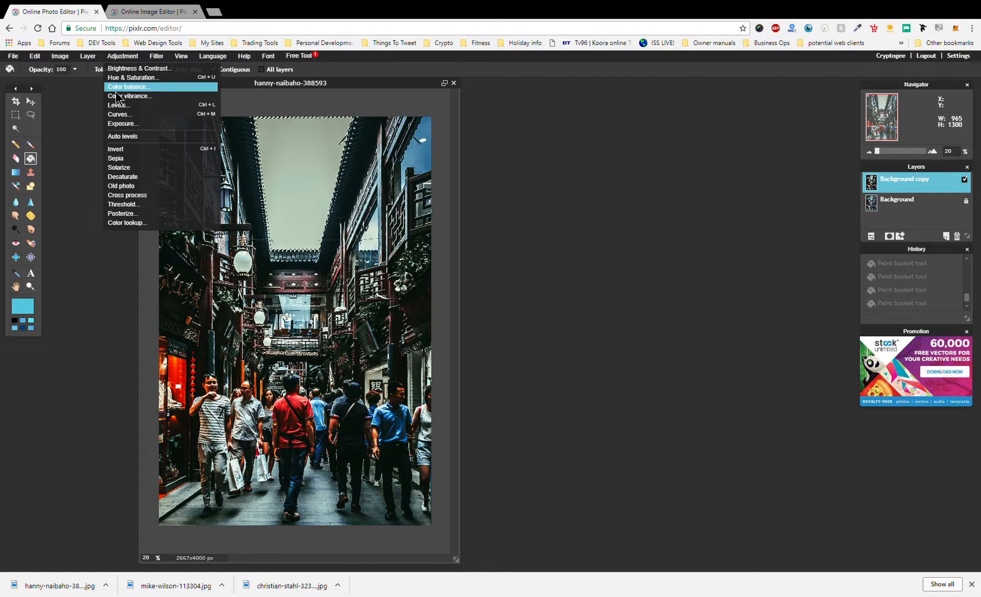
{"action": "left_click", "coordinate": [116, 88]}
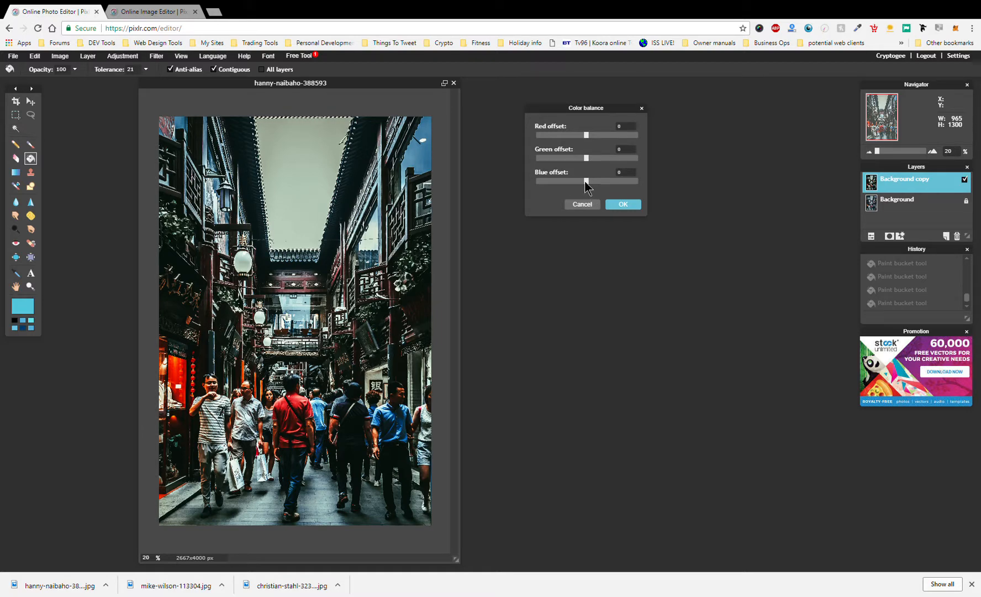
{"action": "left_click_drag", "start_coordinate": [588, 182], "coordinate": [603, 185]}
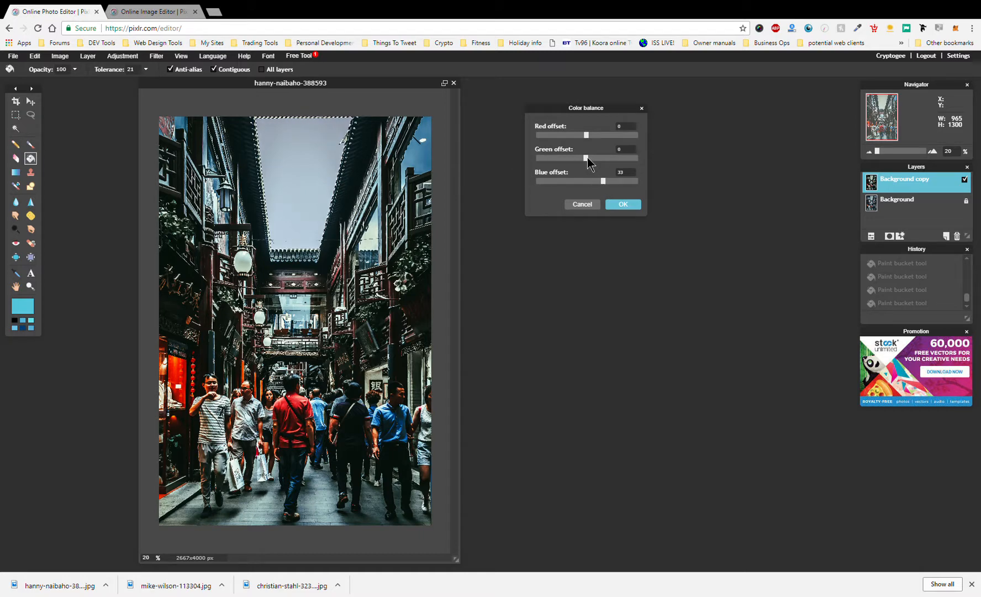
{"action": "left_click", "coordinate": [607, 181]}
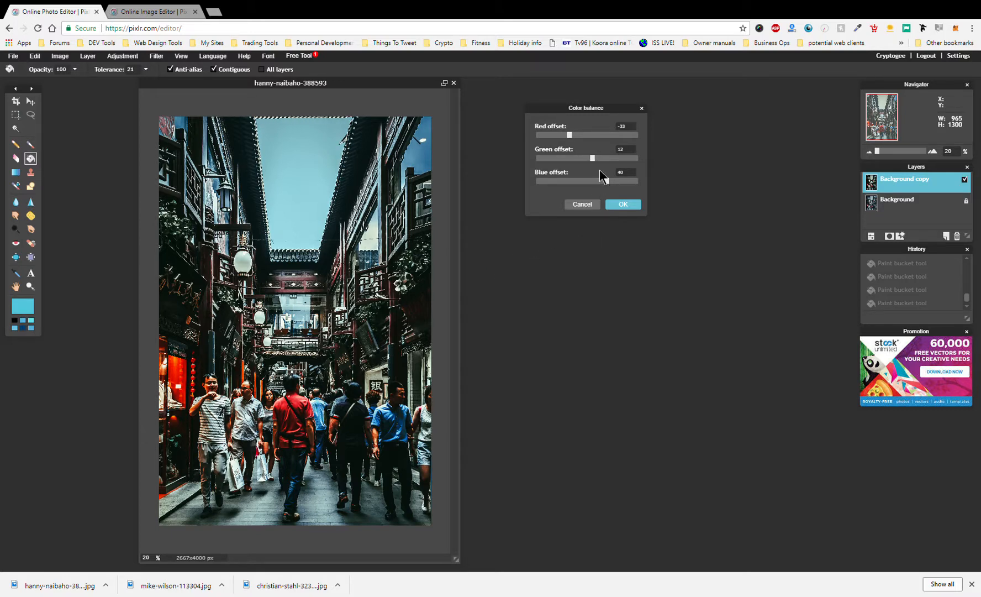
{"action": "left_click_drag", "start_coordinate": [606, 180], "coordinate": [599, 182]}
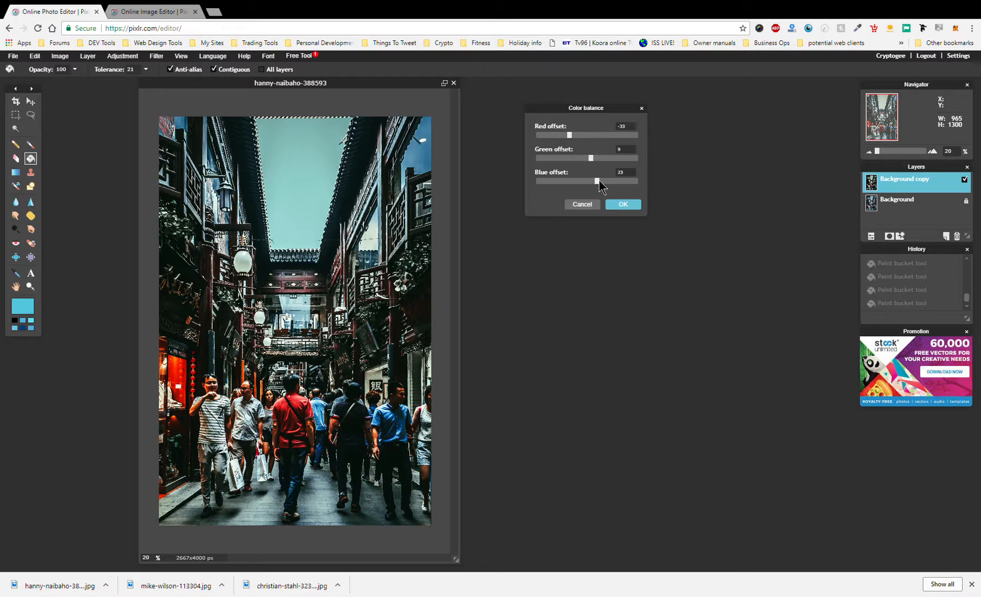
{"action": "left_click_drag", "start_coordinate": [600, 180], "coordinate": [605, 177]}
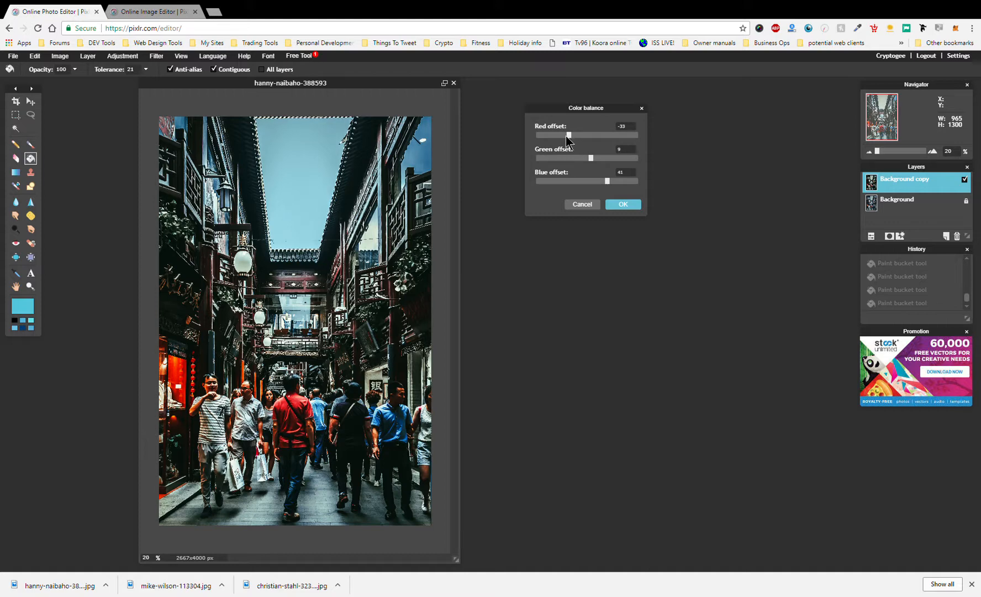
{"action": "left_click_drag", "start_coordinate": [549, 136], "coordinate": [560, 142]}
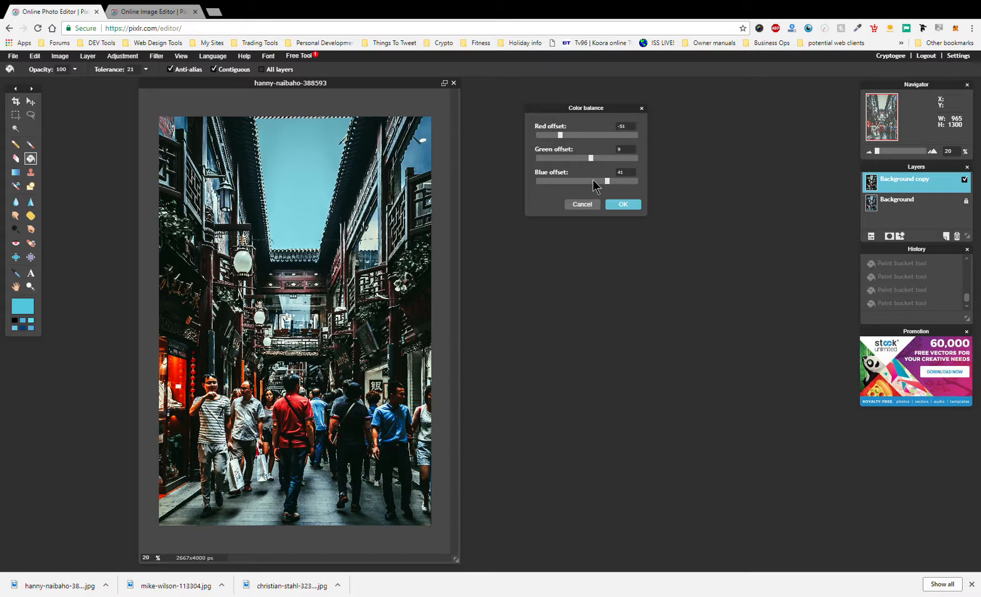
{"action": "left_click", "coordinate": [612, 205]}
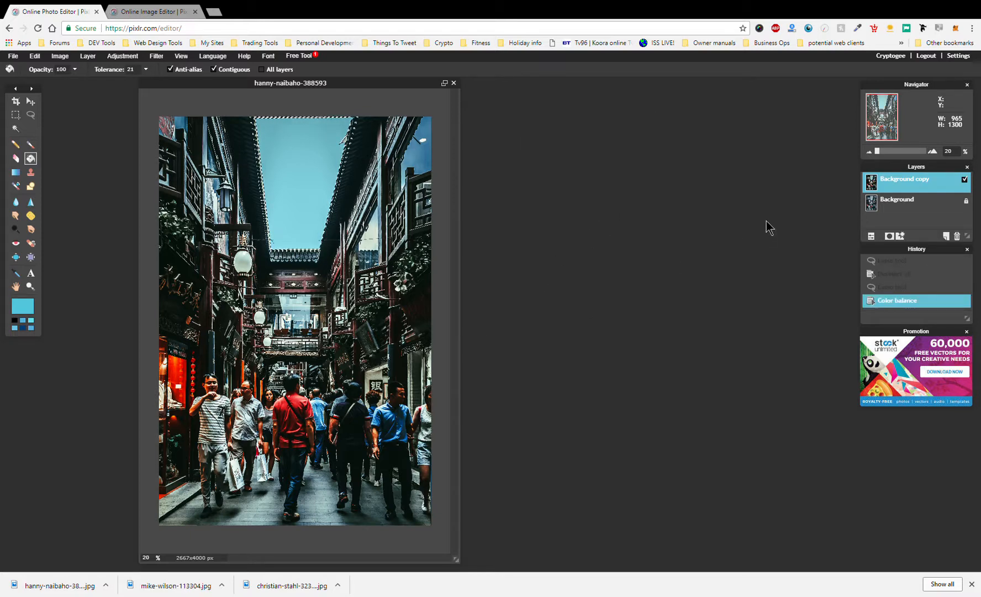
Compare the photo before and after the edit by toggling the Background copy layer's visibility, leaving it shown
{"action": "left_click", "coordinate": [971, 185]}
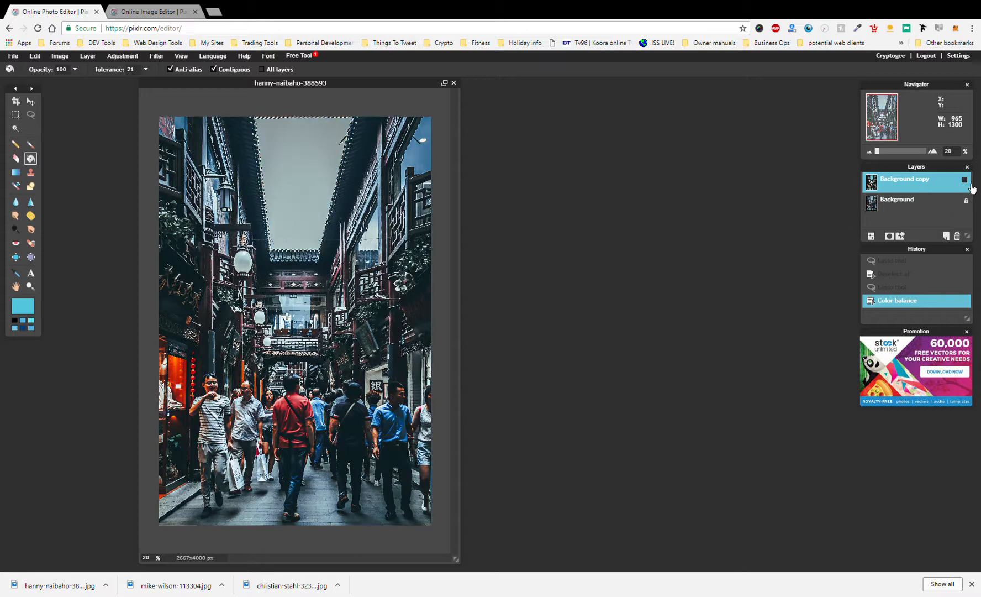
{"action": "left_click", "coordinate": [964, 180]}
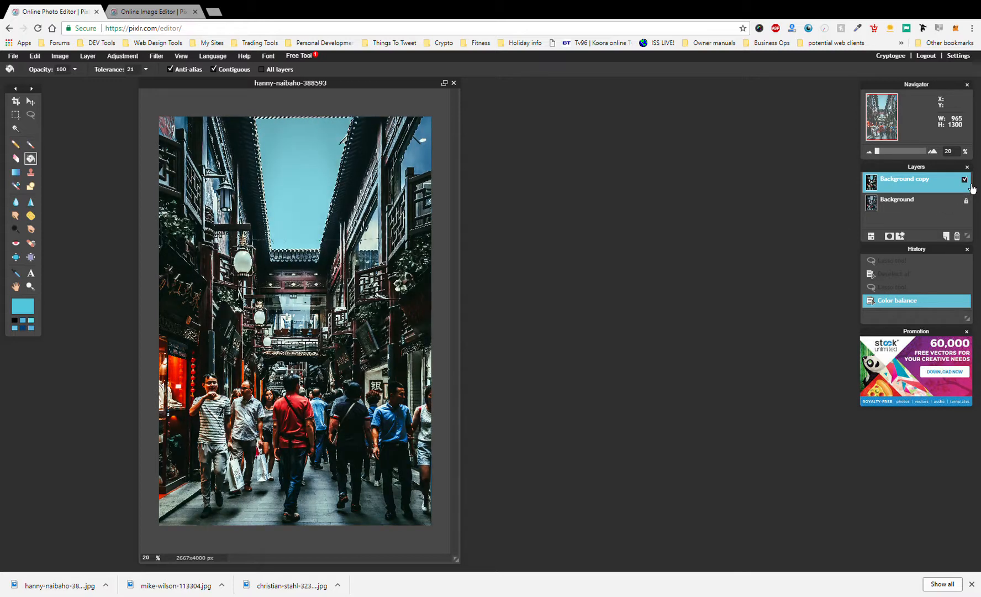
{"action": "left_click", "coordinate": [965, 180]}
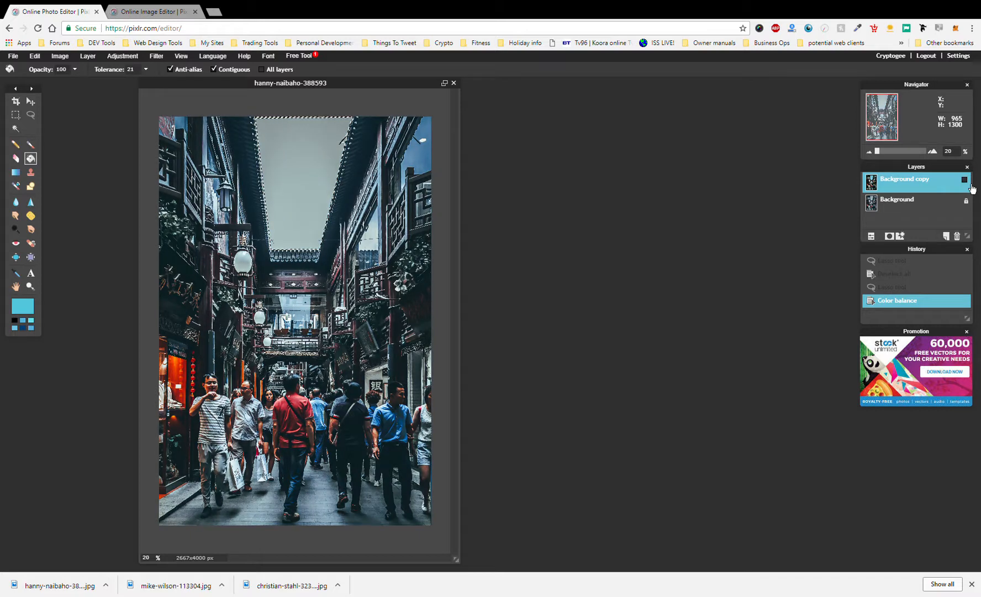
{"action": "left_click", "coordinate": [964, 179]}
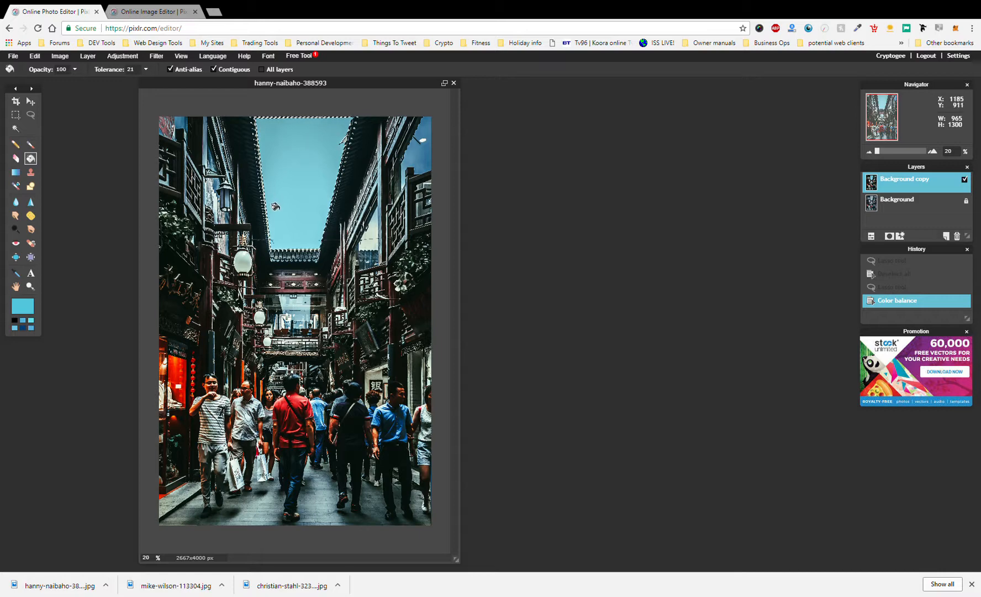
Deselect the sky selection
{"action": "left_click", "coordinate": [55, 57]}
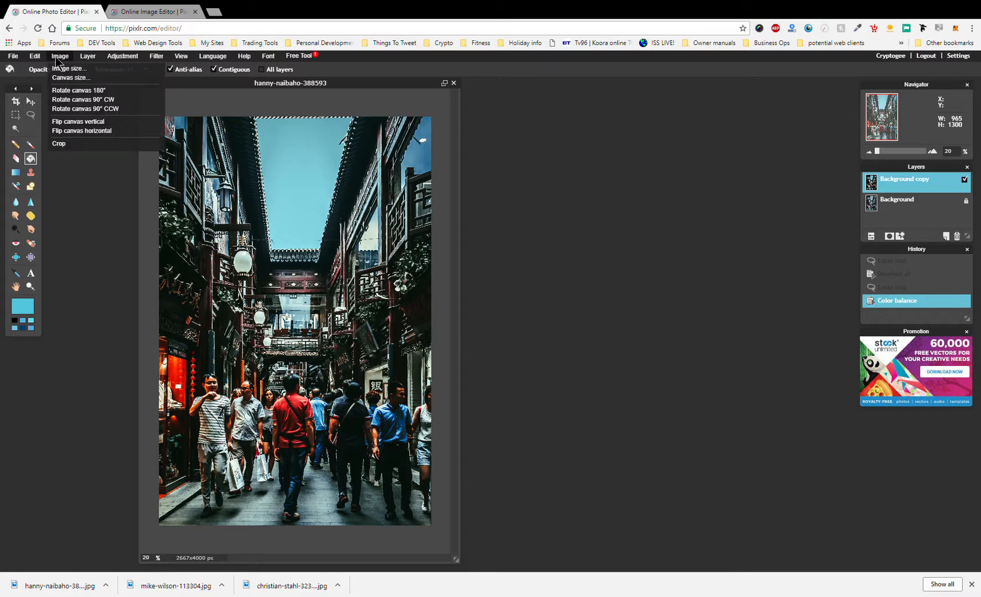
{"action": "mouse_move", "coordinate": [92, 59]}
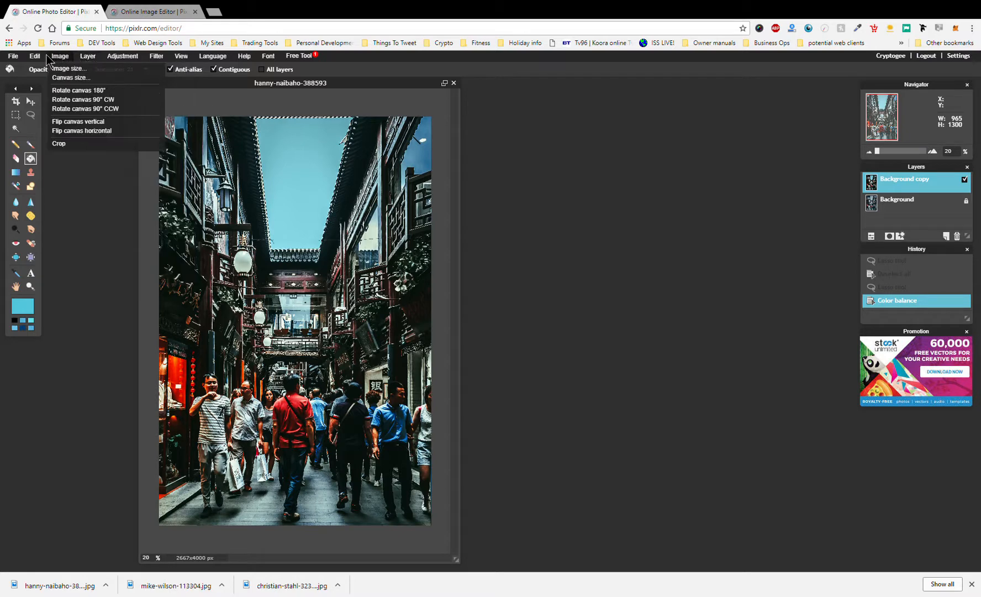
{"action": "mouse_move", "coordinate": [36, 60]}
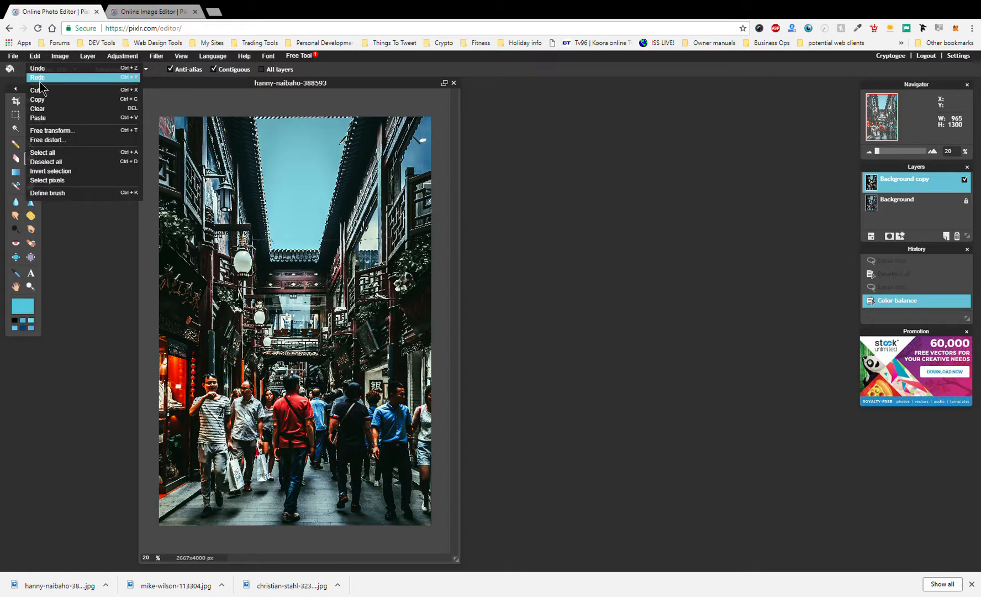
{"action": "left_click", "coordinate": [54, 163]}
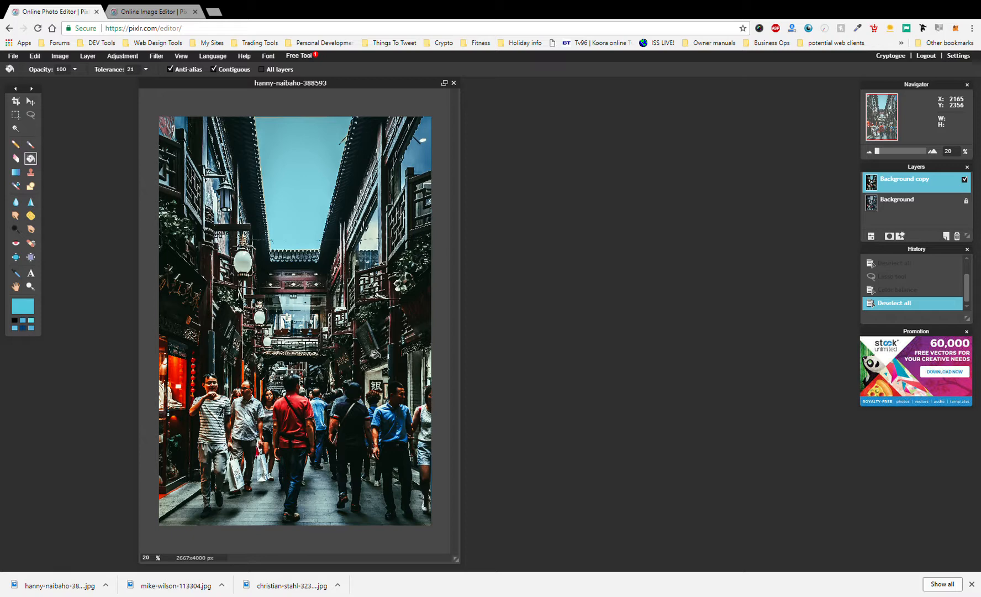
{"action": "scroll", "coordinate": [310, 416], "scroll_direction": "down", "scroll_amount": 2}
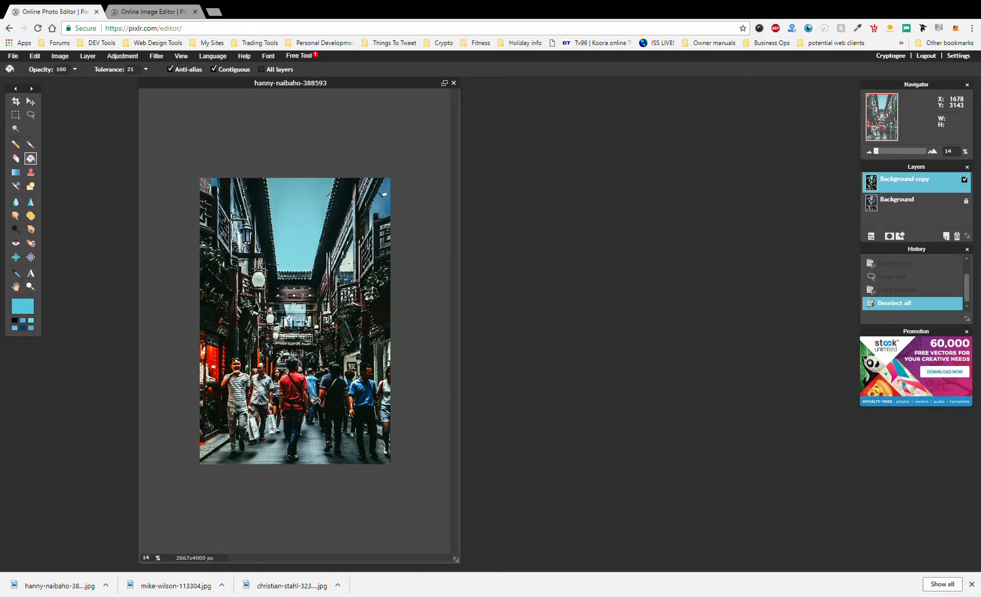
{"action": "scroll", "coordinate": [315, 402], "scroll_direction": "up", "scroll_amount": 3}
{"action": "scroll", "coordinate": [296, 316], "scroll_direction": "up", "scroll_amount": 1}
{"action": "scroll", "coordinate": [296, 316], "scroll_direction": "down", "scroll_amount": 3}
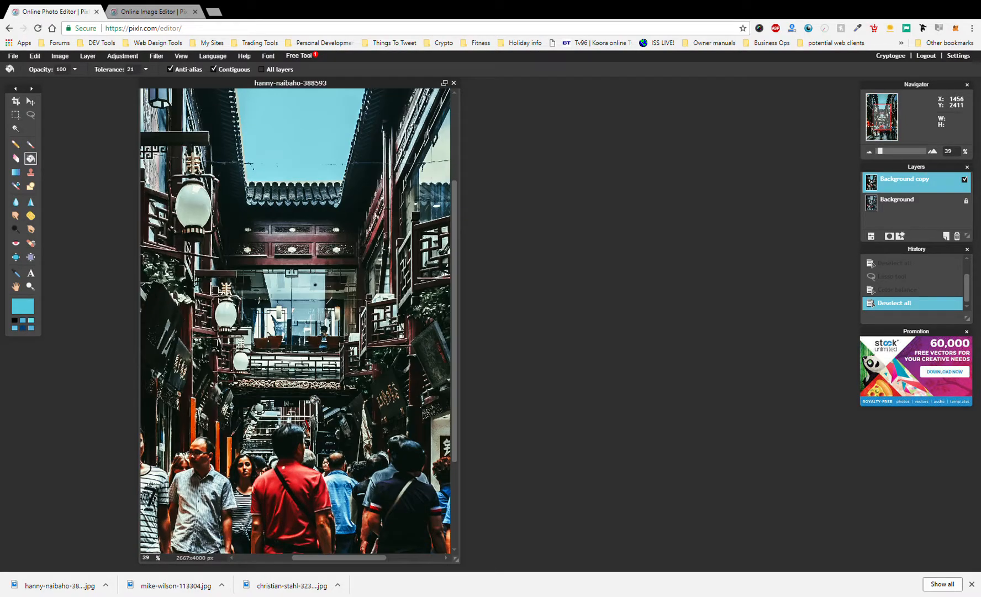